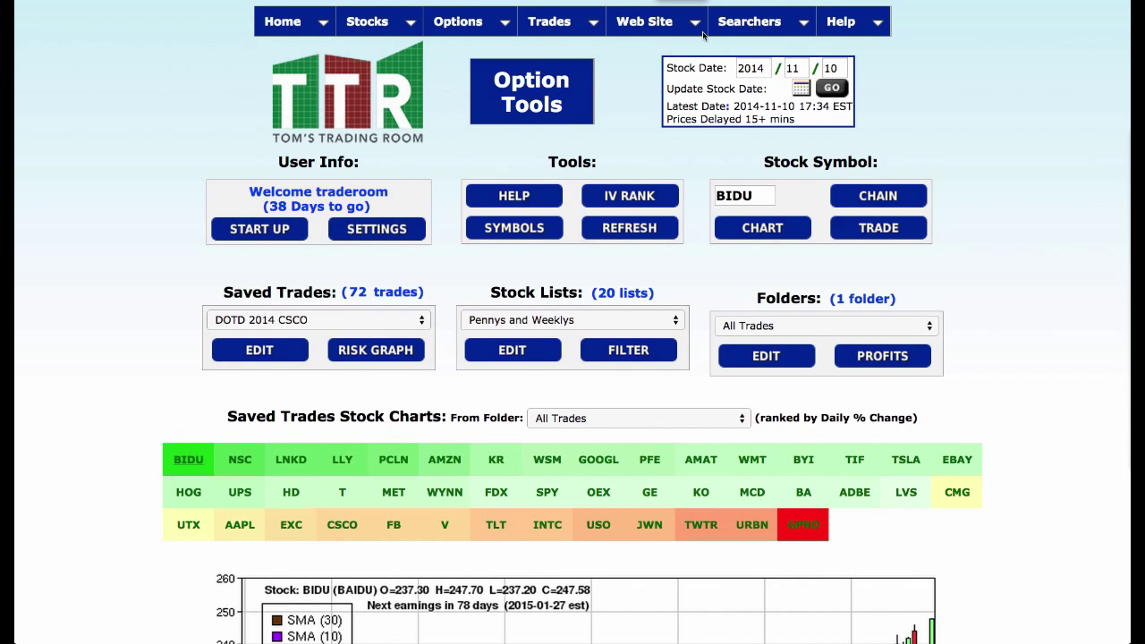
Step: Create and save an empty folder named 'Dogs of the Dow' from the Create Folders page
left_click(640, 23)
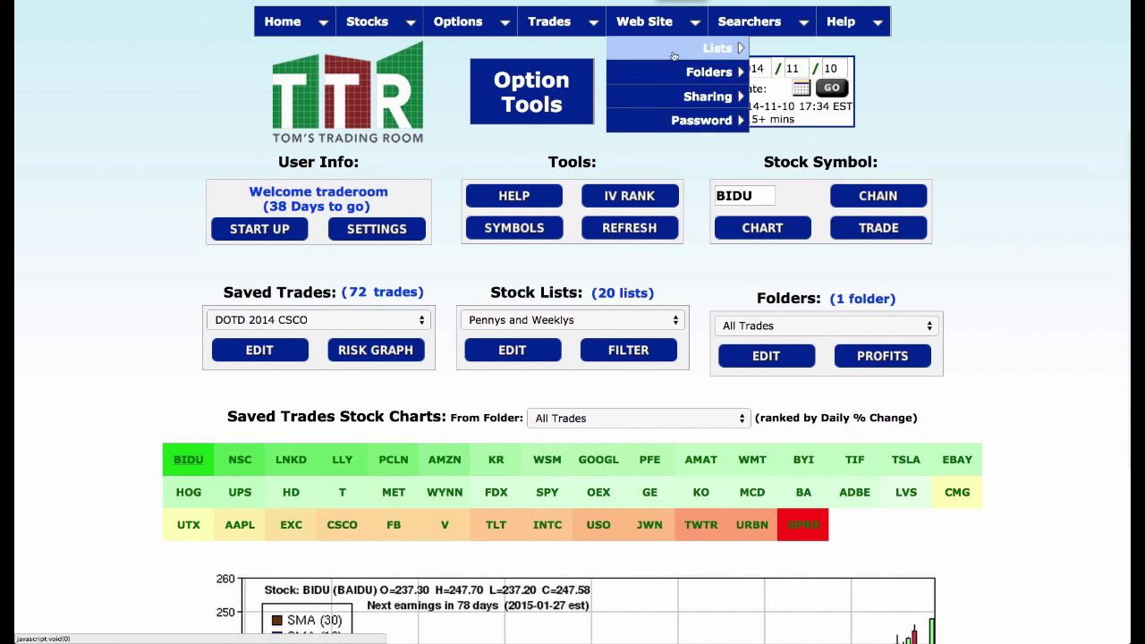
mouse_move(687, 71)
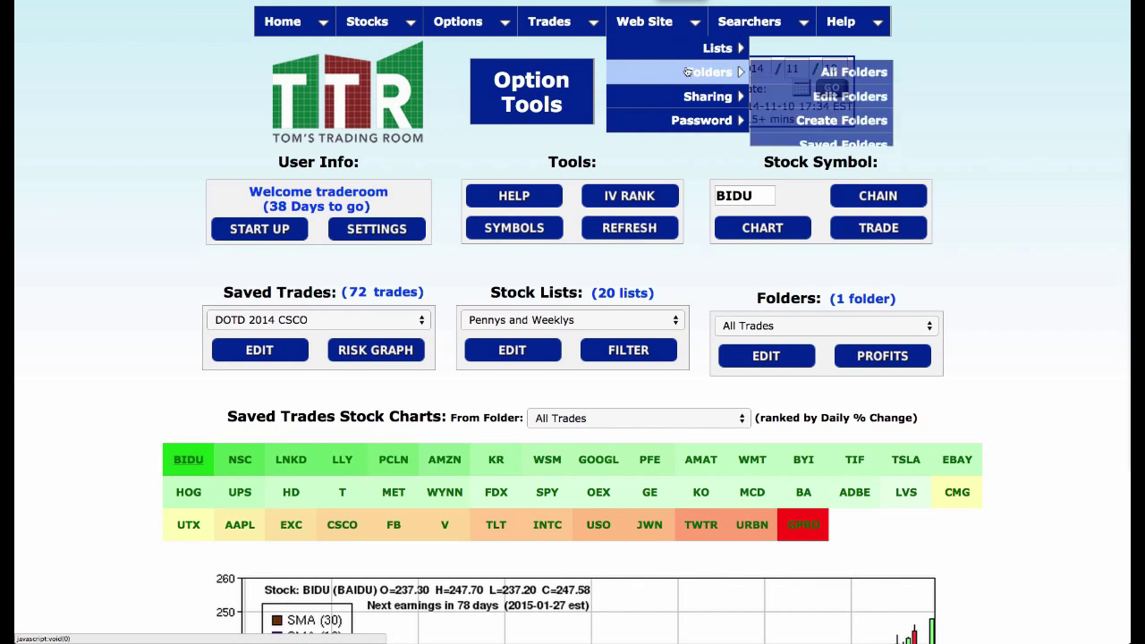
left_click(833, 120)
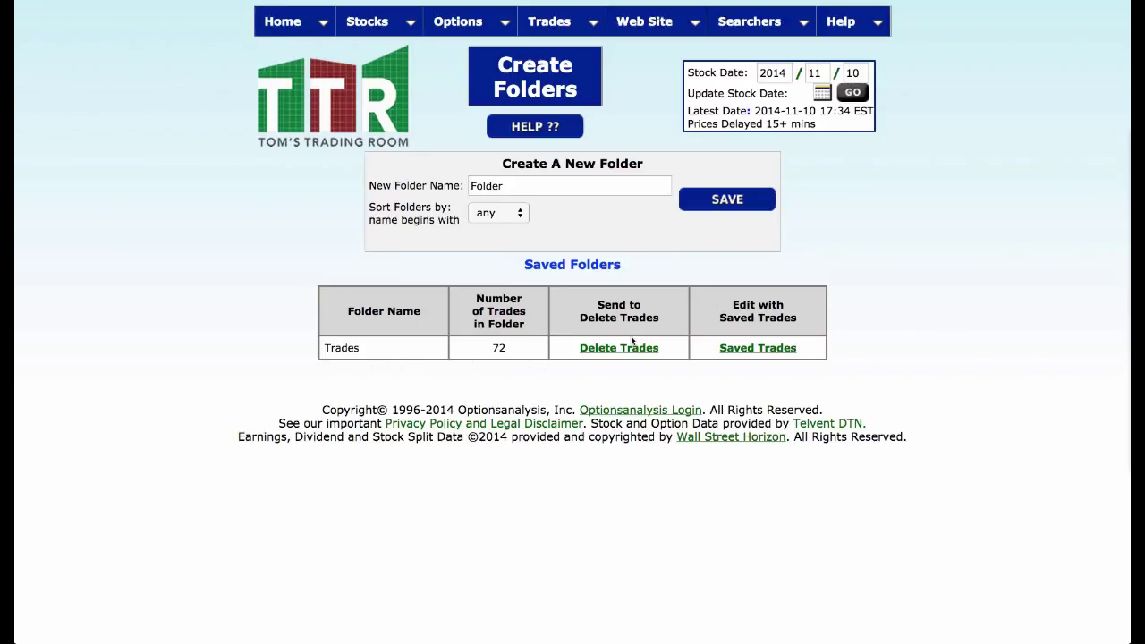
left_click(617, 186)
type("Dogs of the Dow")
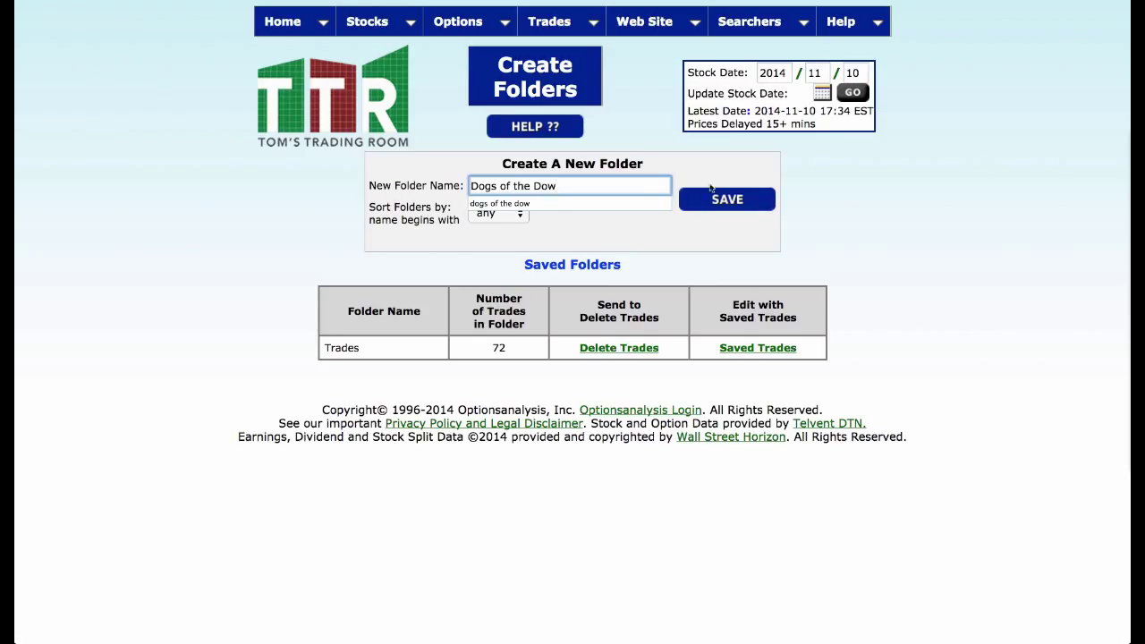
left_click(734, 197)
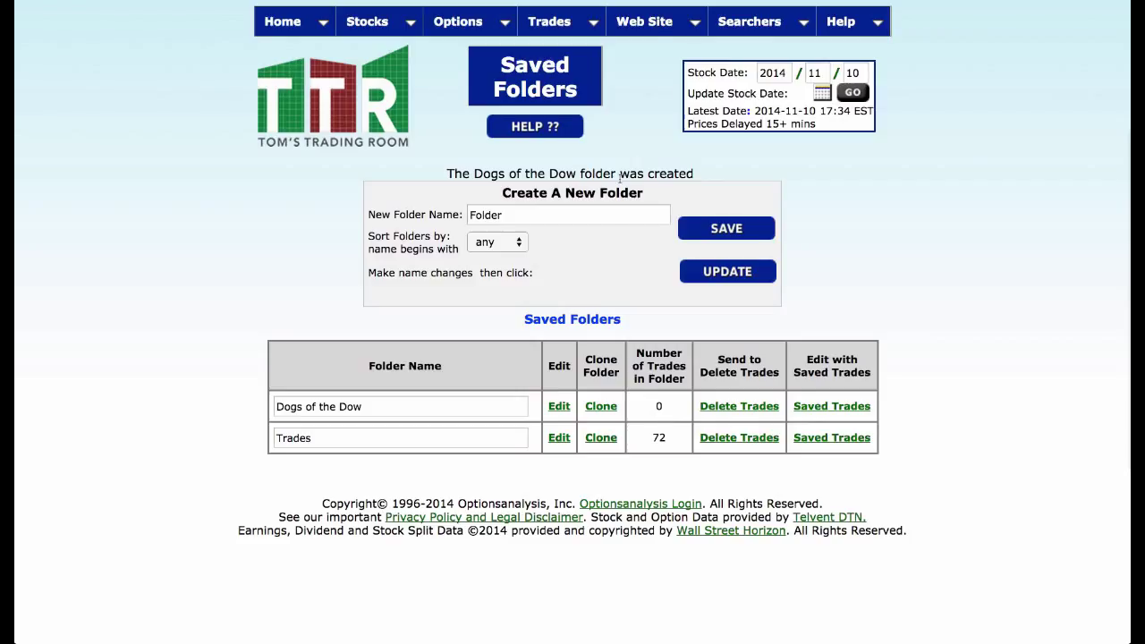
Step: On the Edit Folders page, set Folder B to Dogs of the Dow
mouse_move(562, 26)
mouse_move(639, 22)
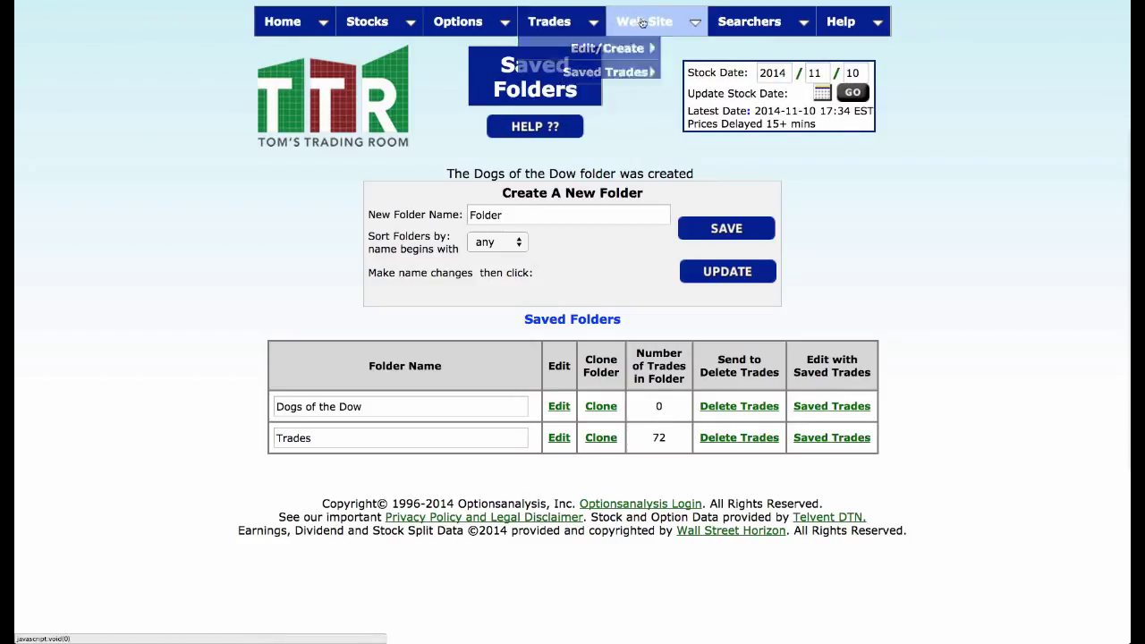
mouse_move(701, 69)
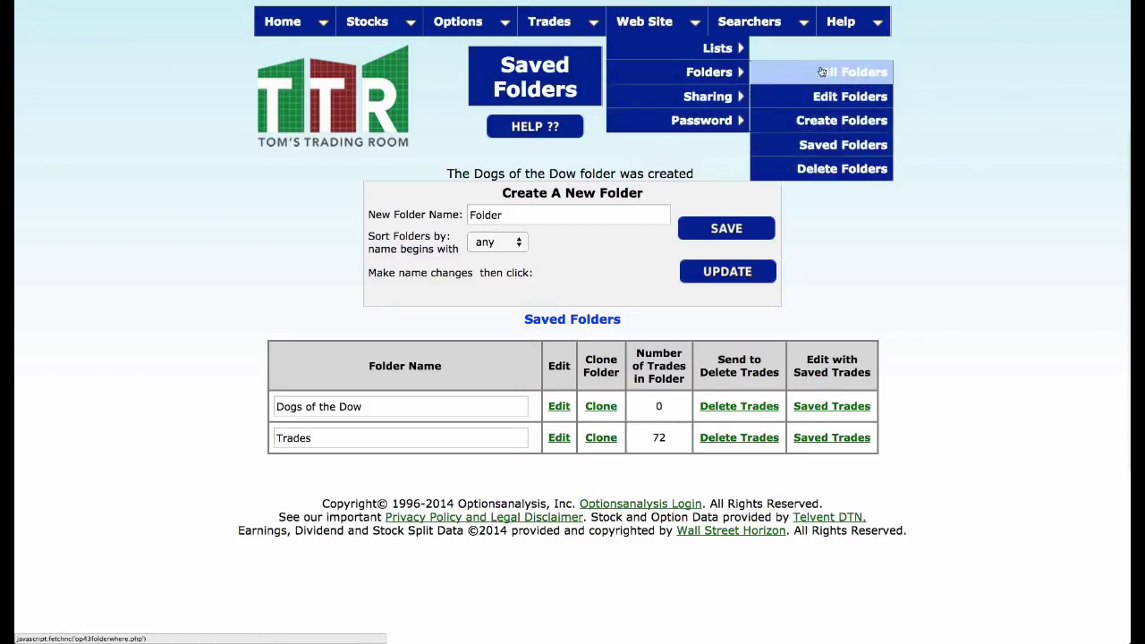
left_click(830, 99)
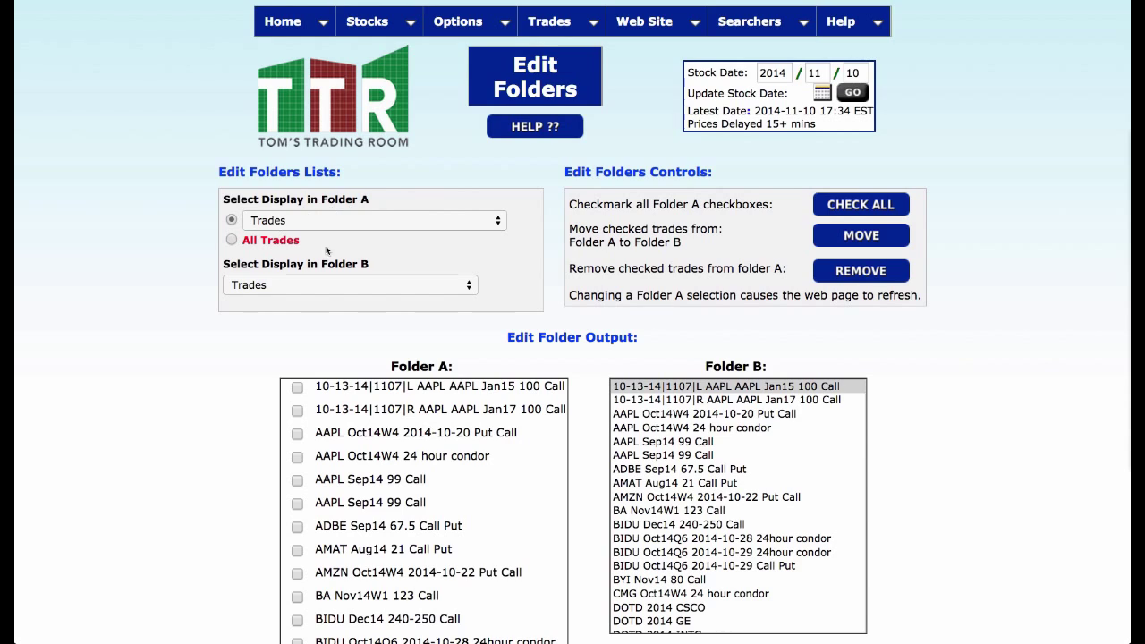
left_click(469, 284)
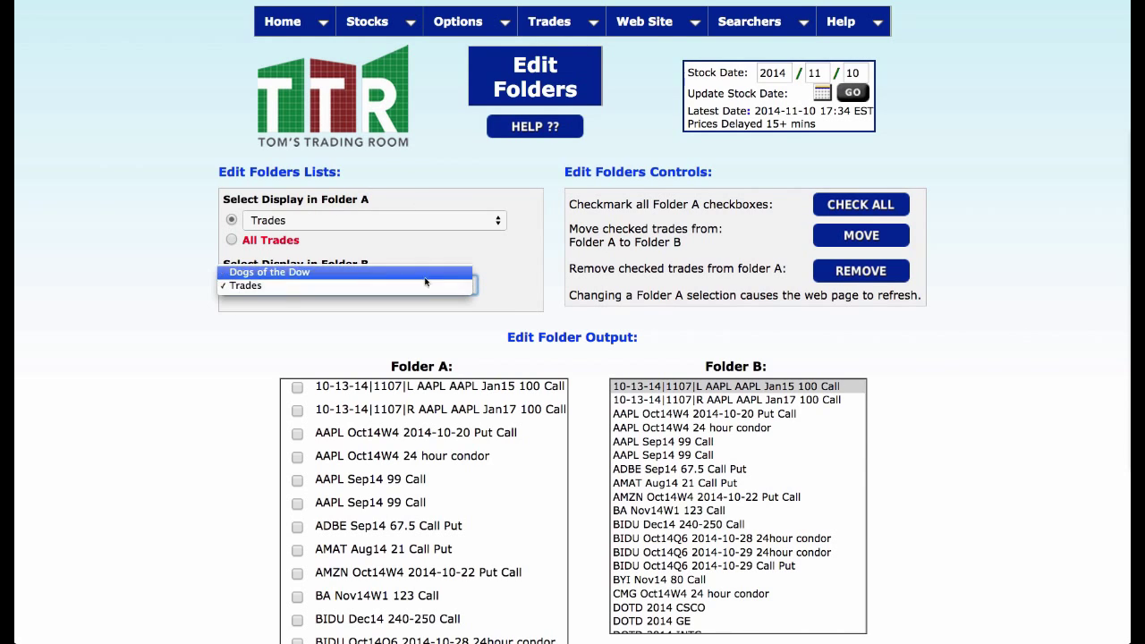
left_click(424, 273)
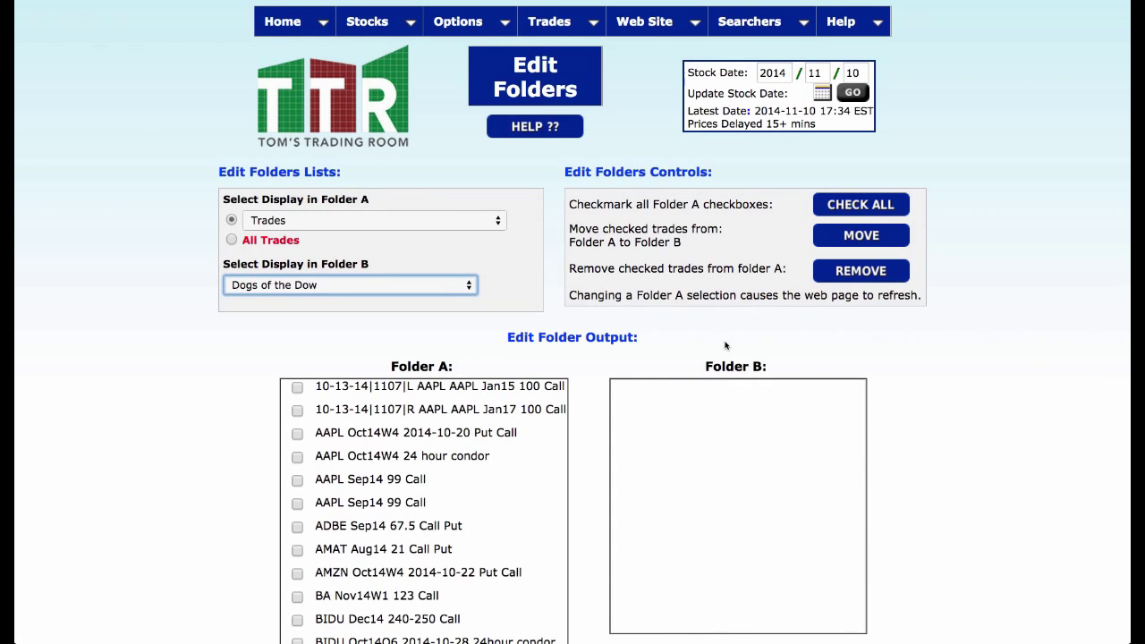
Step: Check the DOTD 2014 CSCO, GE, INTC, PFE and T trades and move them into Dogs of the Dow
scroll(490, 532, "down", 5)
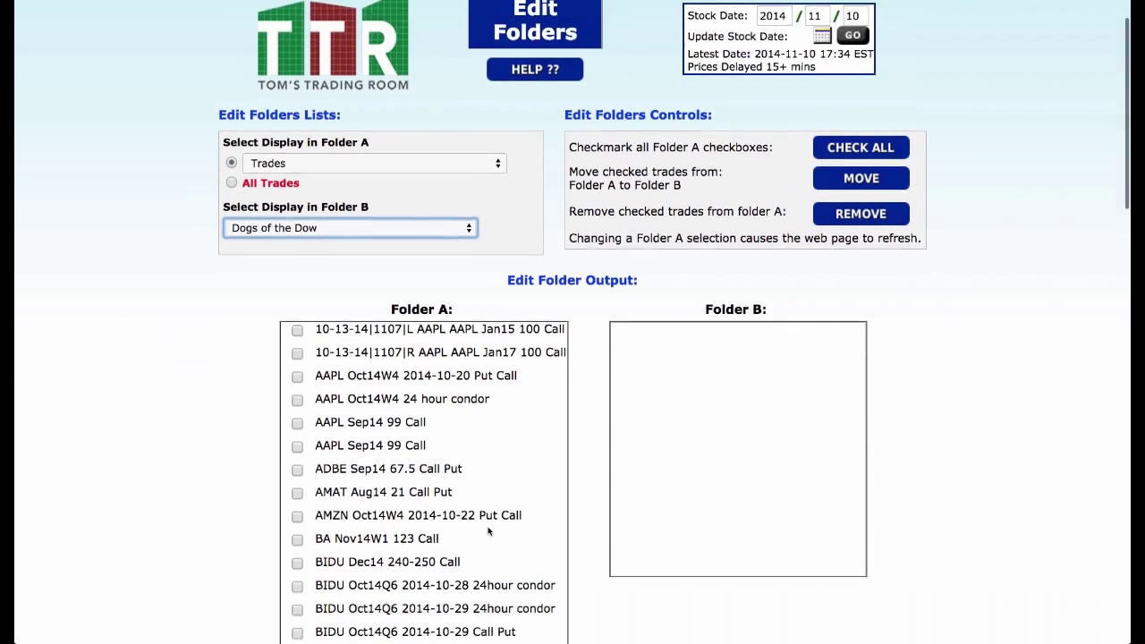
scroll(490, 531, "down", 1)
left_click(298, 280)
left_click(299, 303)
left_click(299, 326)
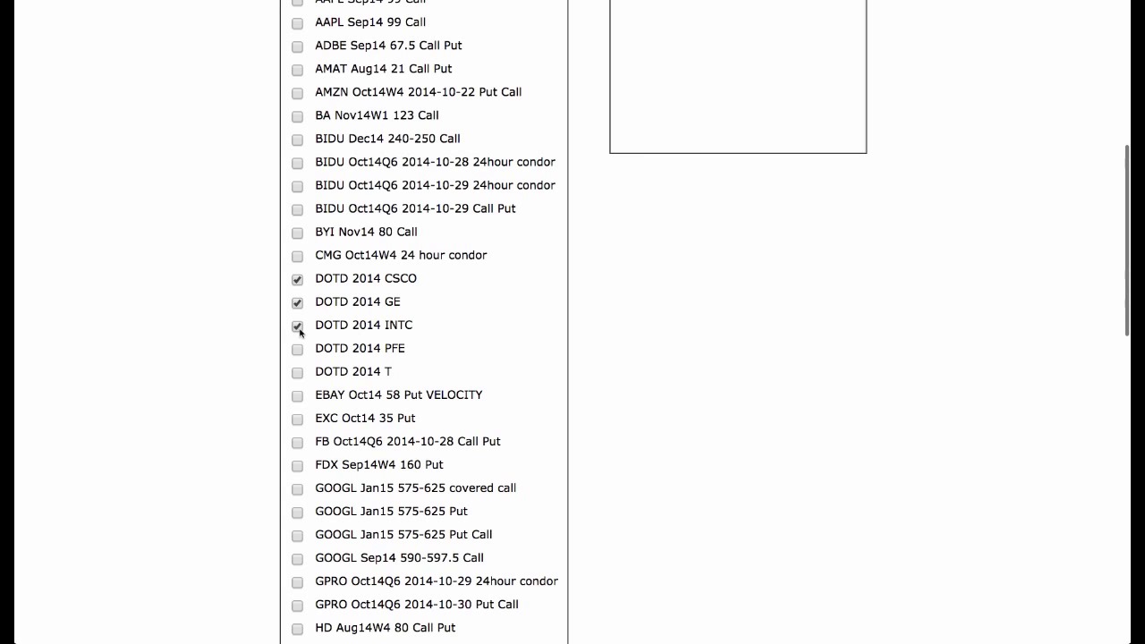
left_click(298, 350)
left_click(298, 372)
scroll(422, 348, "up", 11)
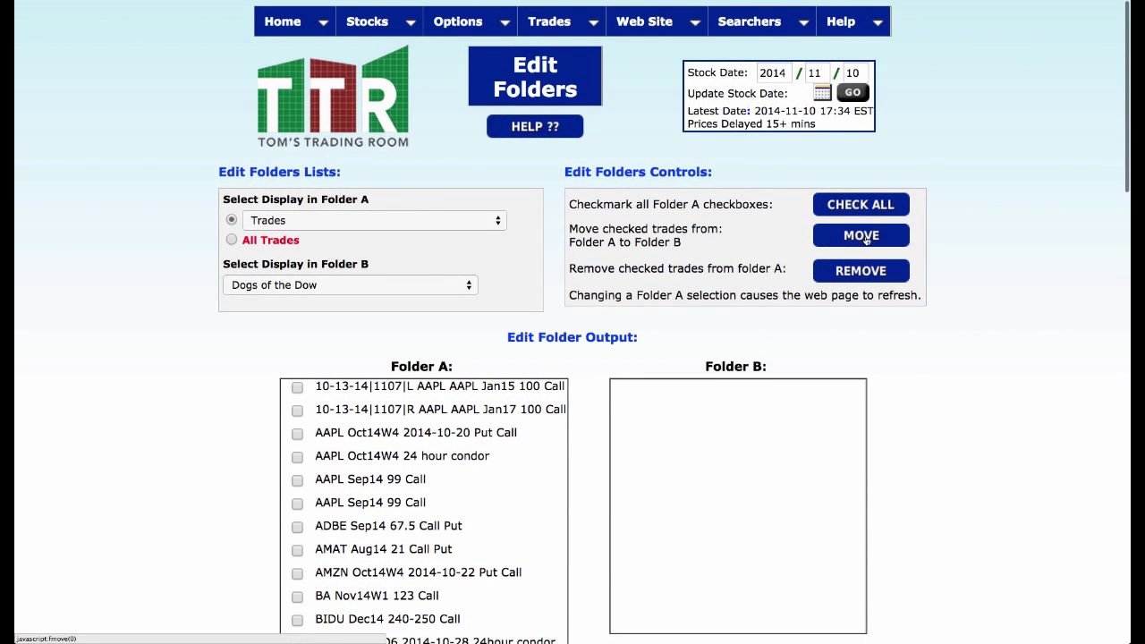
left_click(864, 236)
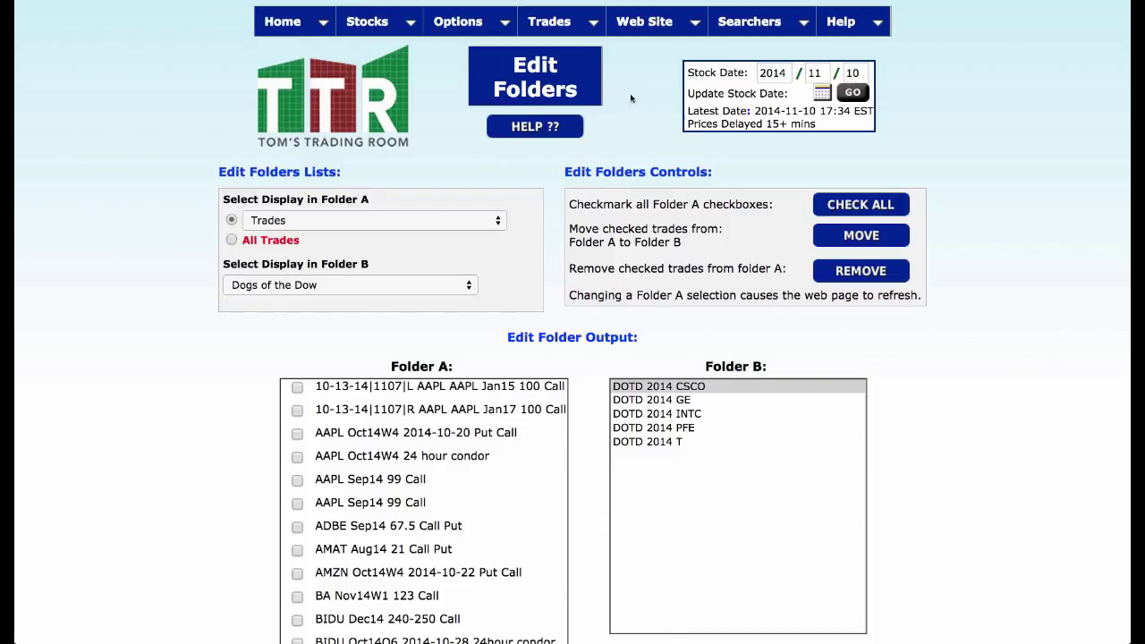
mouse_move(551, 19)
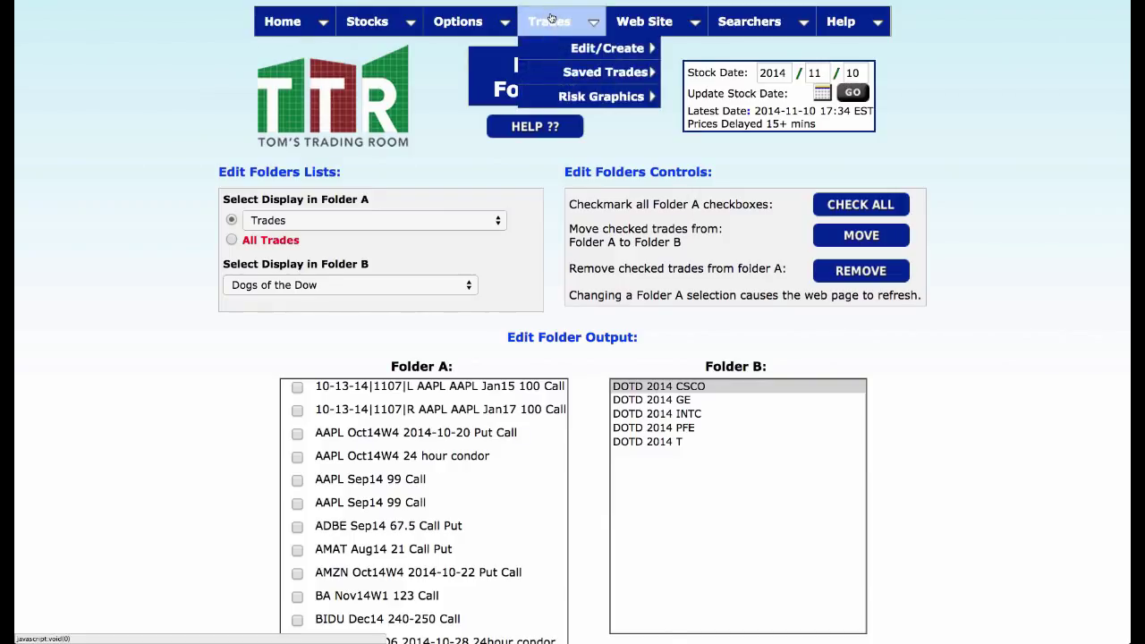
Step: Load a full Trade Analysis of the Dogs of the Dow folder for stock date 2014-11-10
mouse_move(577, 74)
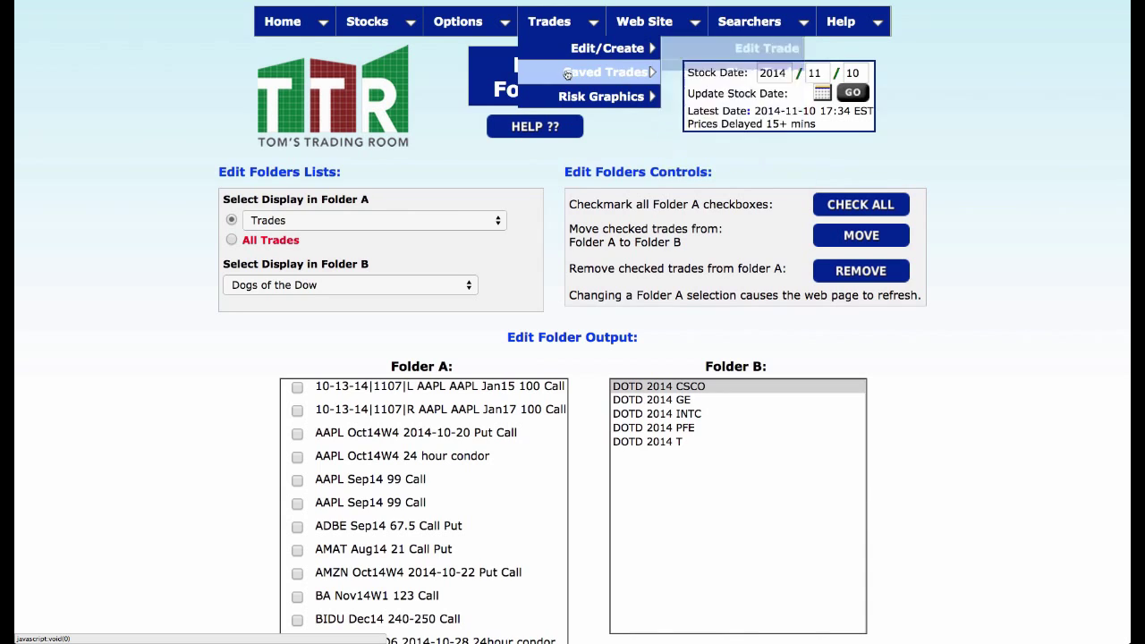
left_click(739, 76)
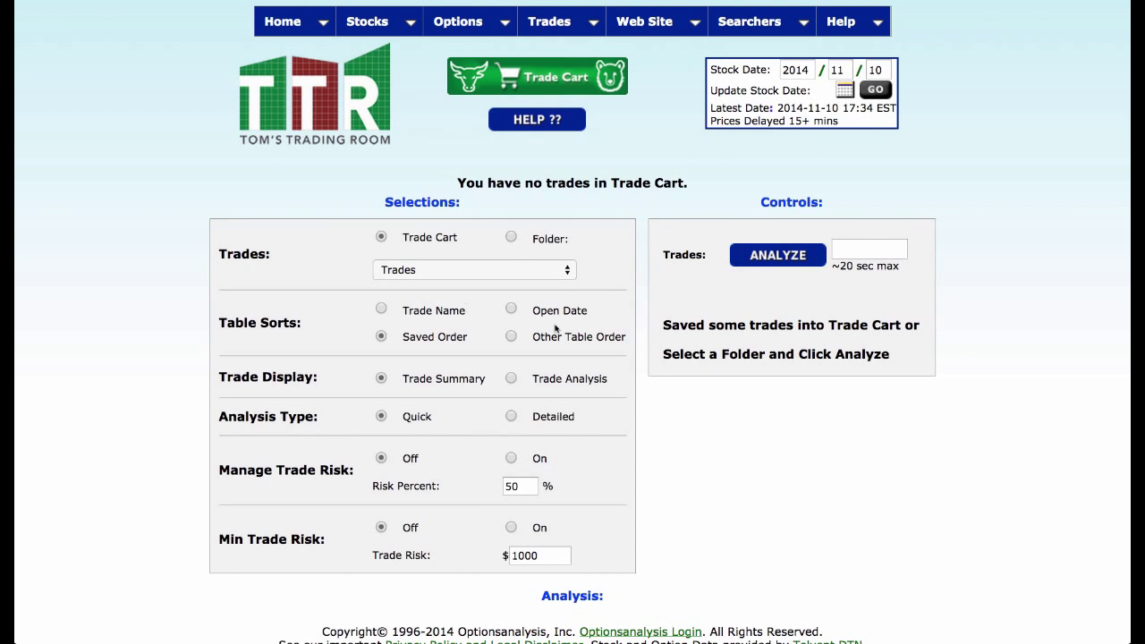
left_click(516, 269)
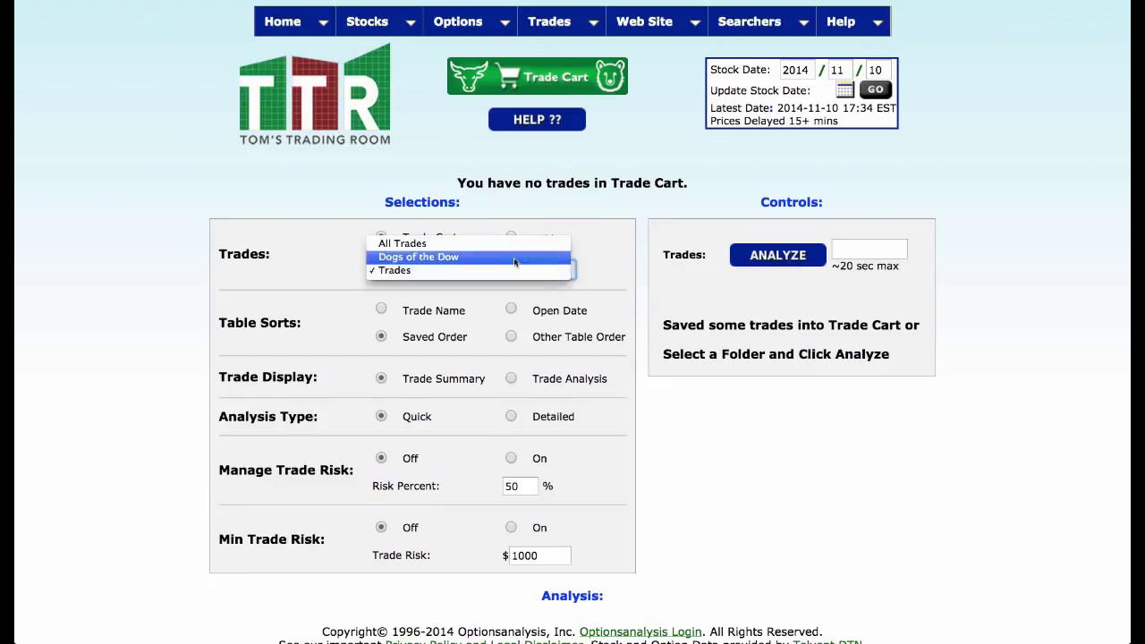
left_click(516, 260)
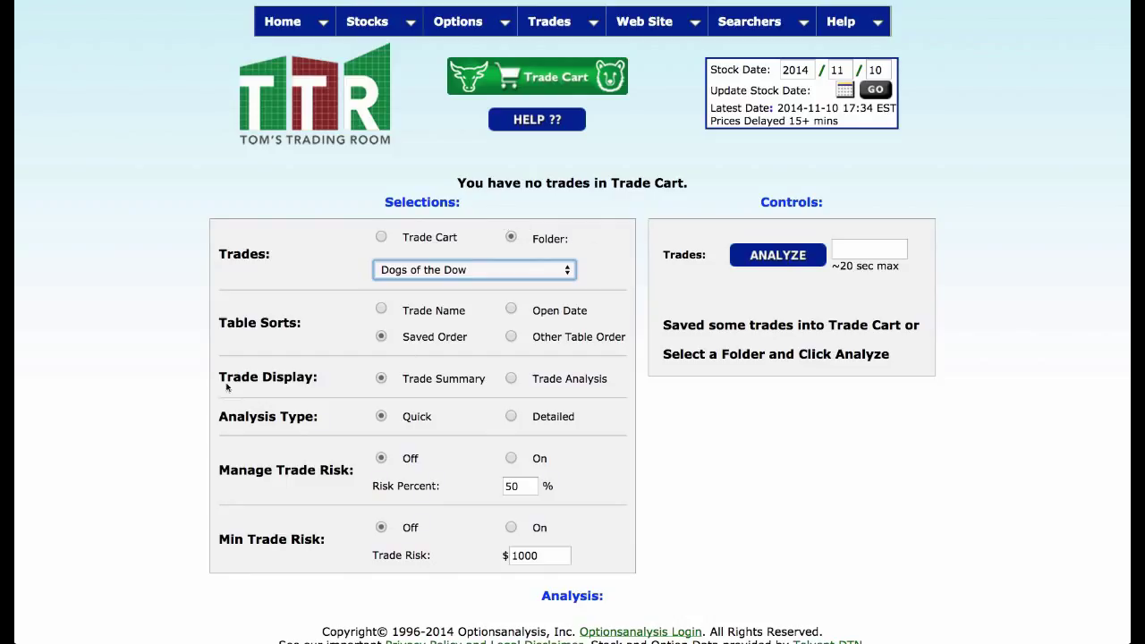
left_click(512, 379)
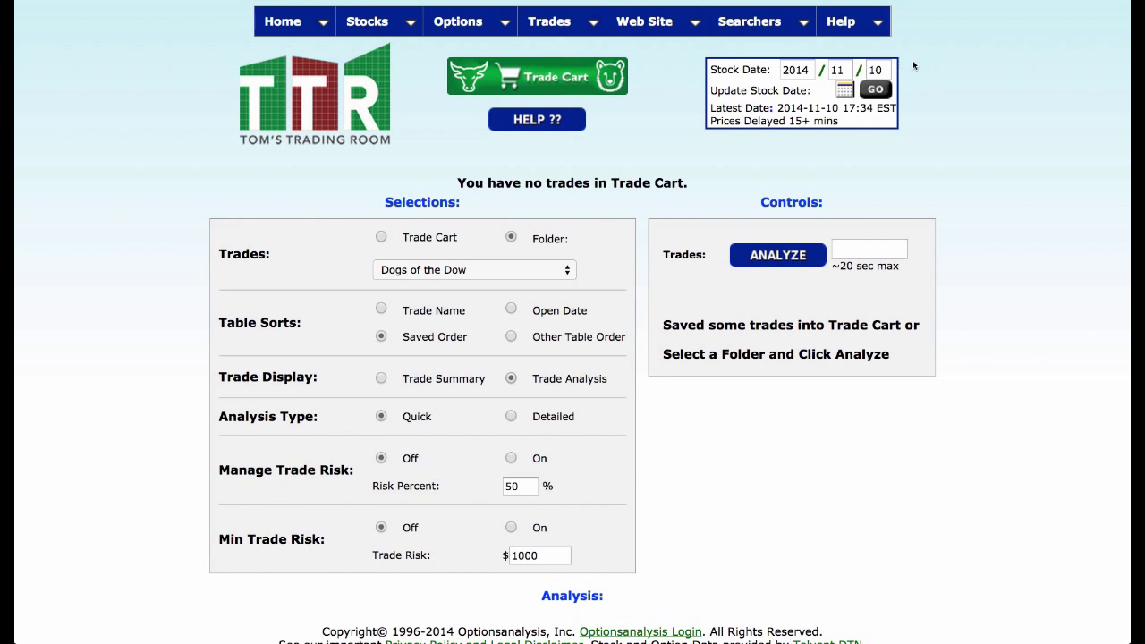
left_click(884, 92)
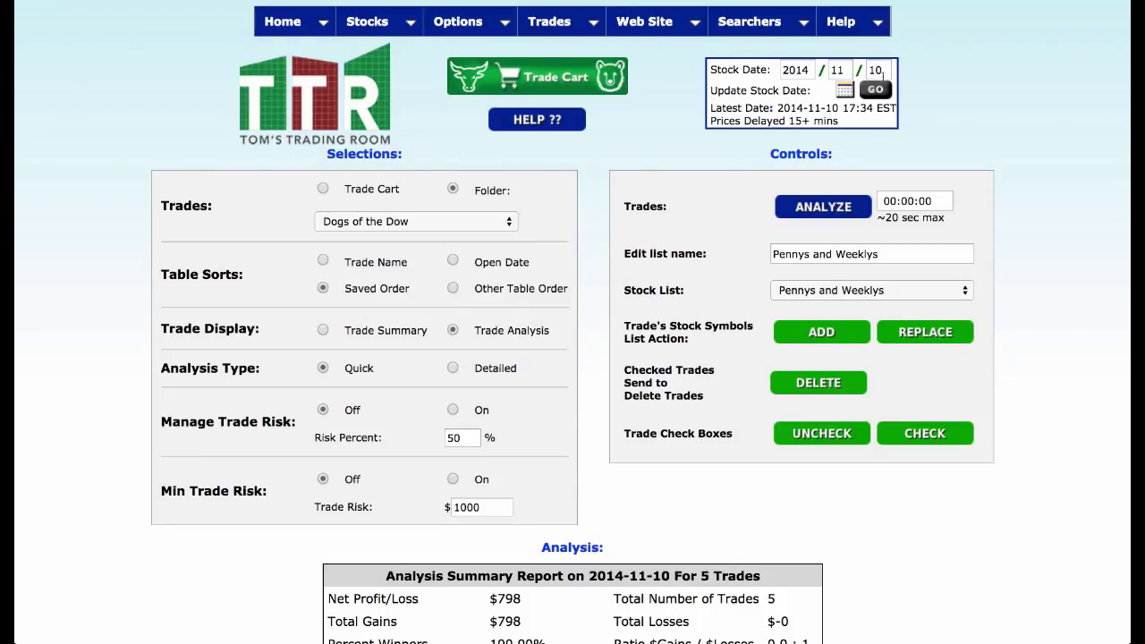
Step: Rerun the analysis, review the $798 summary, trades and Greeks tables, then select Trade Summary display
left_click(812, 206)
scroll(714, 547, "down", 3)
scroll(714, 548, "down", 2)
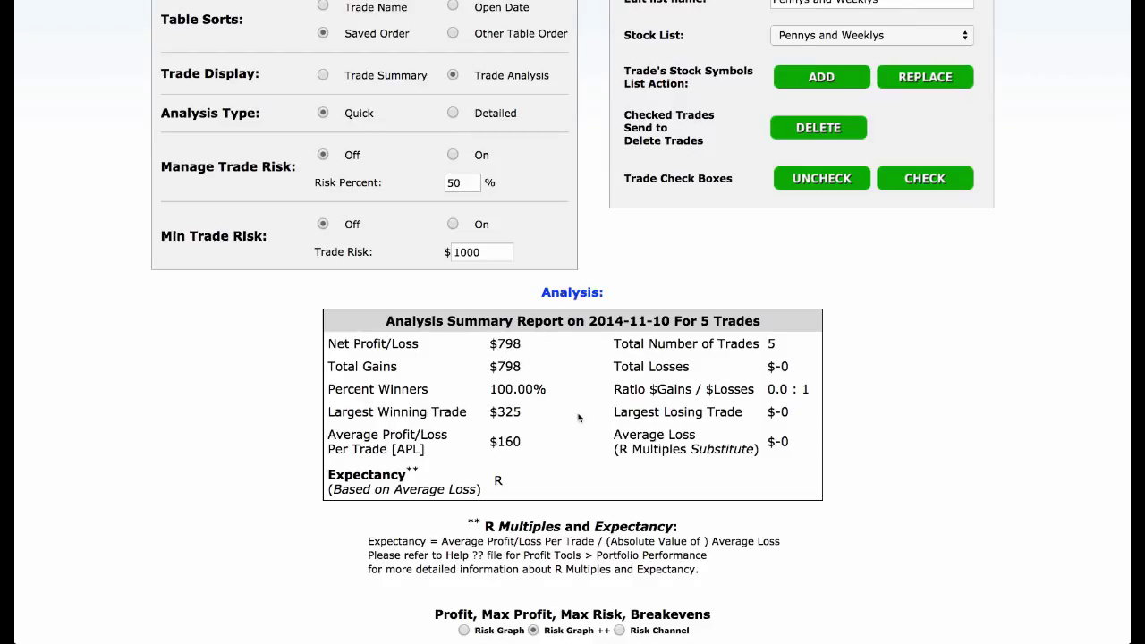
scroll(579, 417, "down", 1)
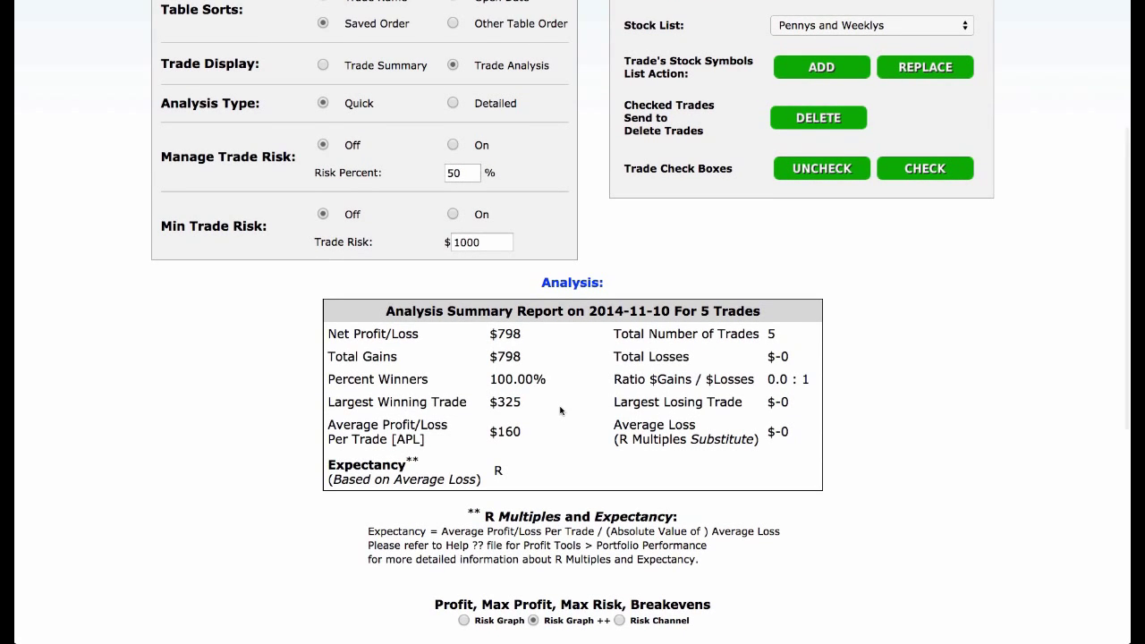
scroll(562, 411, "down", 3)
scroll(562, 410, "down", 3)
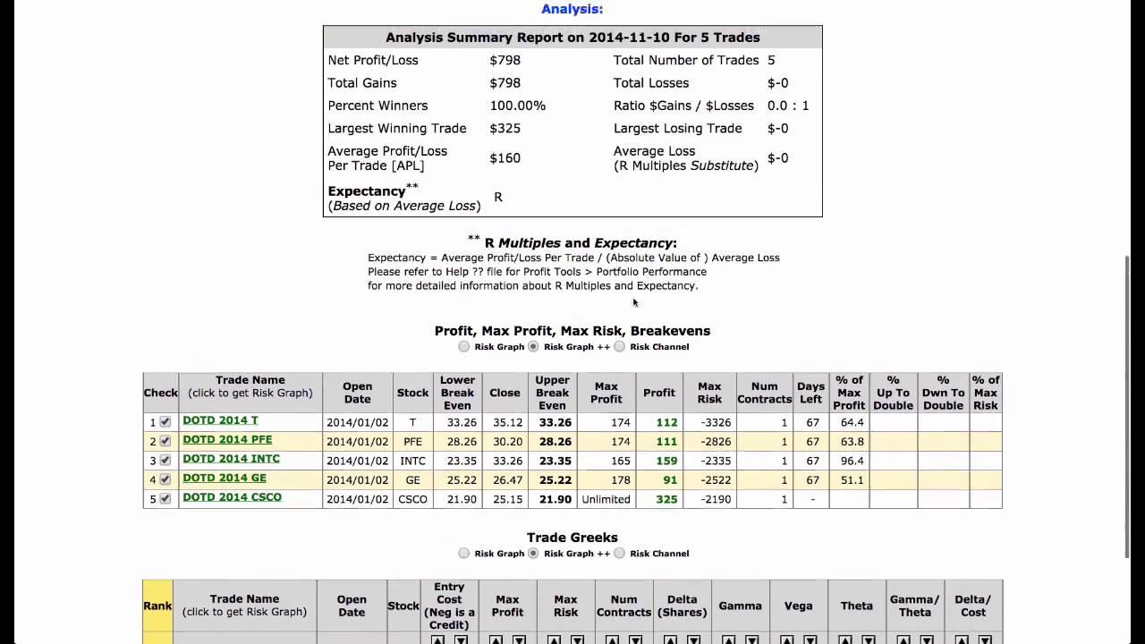
scroll(635, 302, "up", 1)
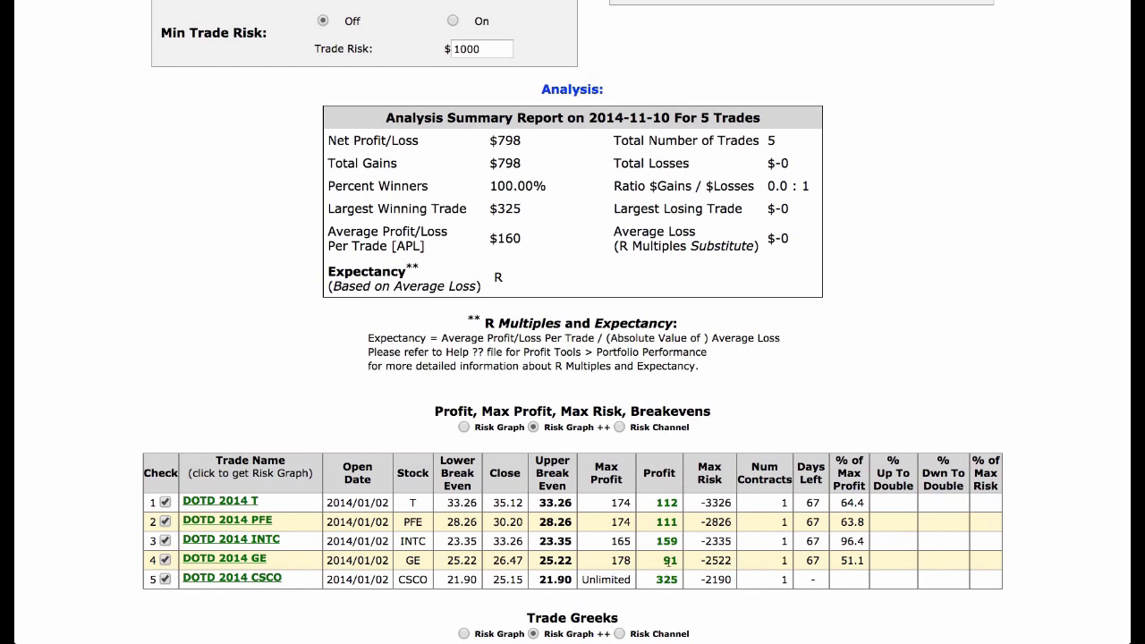
scroll(680, 534, "down", 1)
scroll(679, 534, "down", 2)
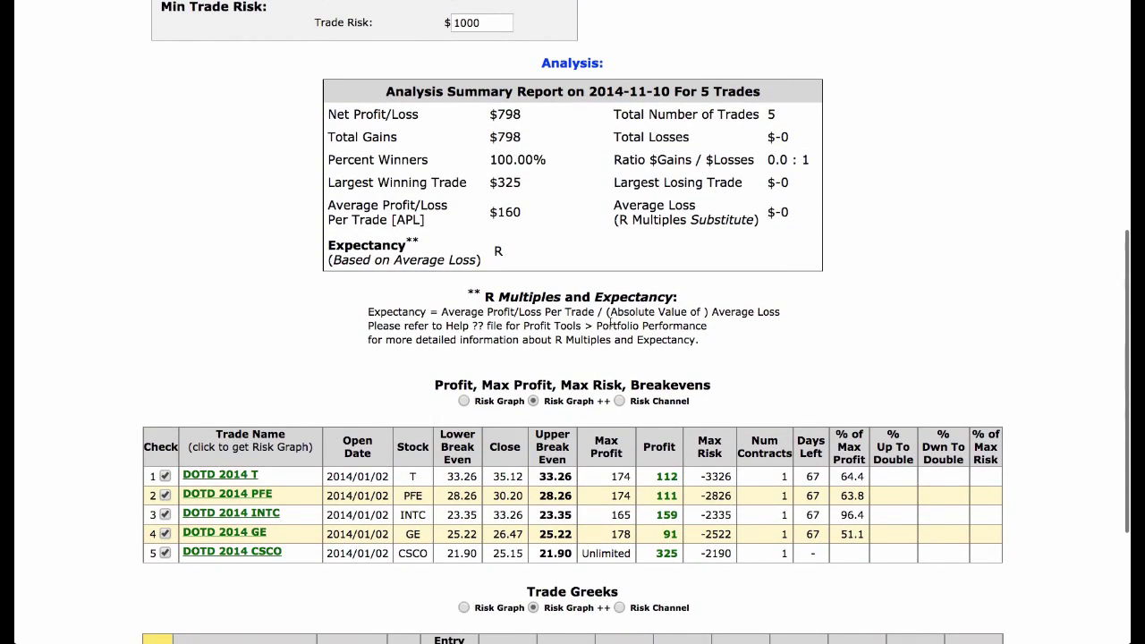
scroll(654, 558, "down", 5)
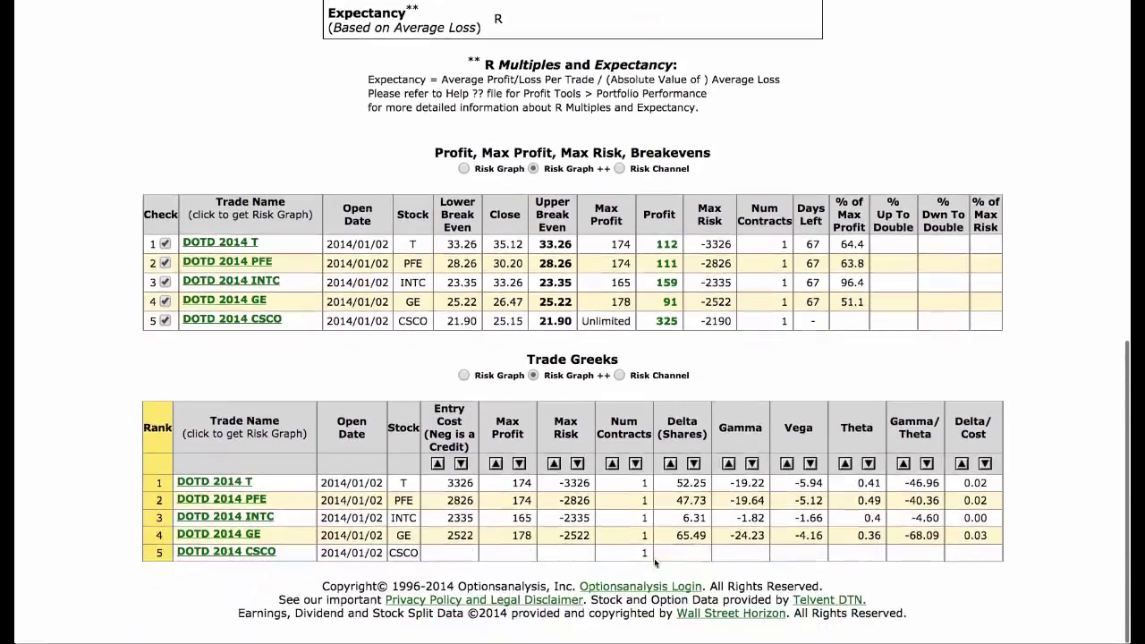
scroll(654, 558, "up", 10)
scroll(655, 560, "up", 5)
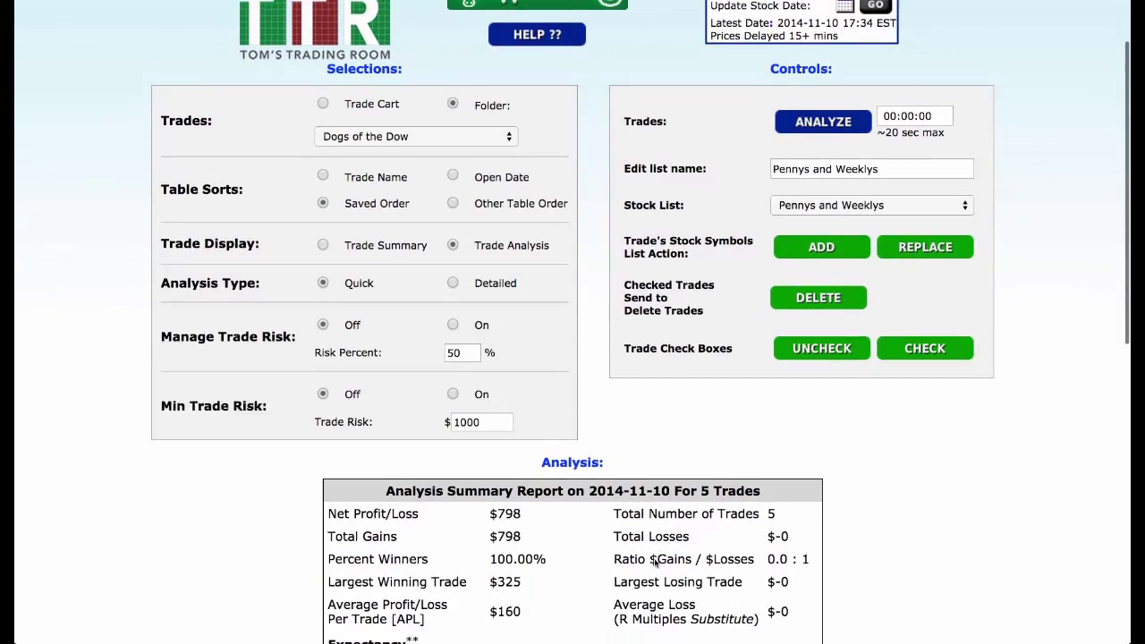
left_click(325, 328)
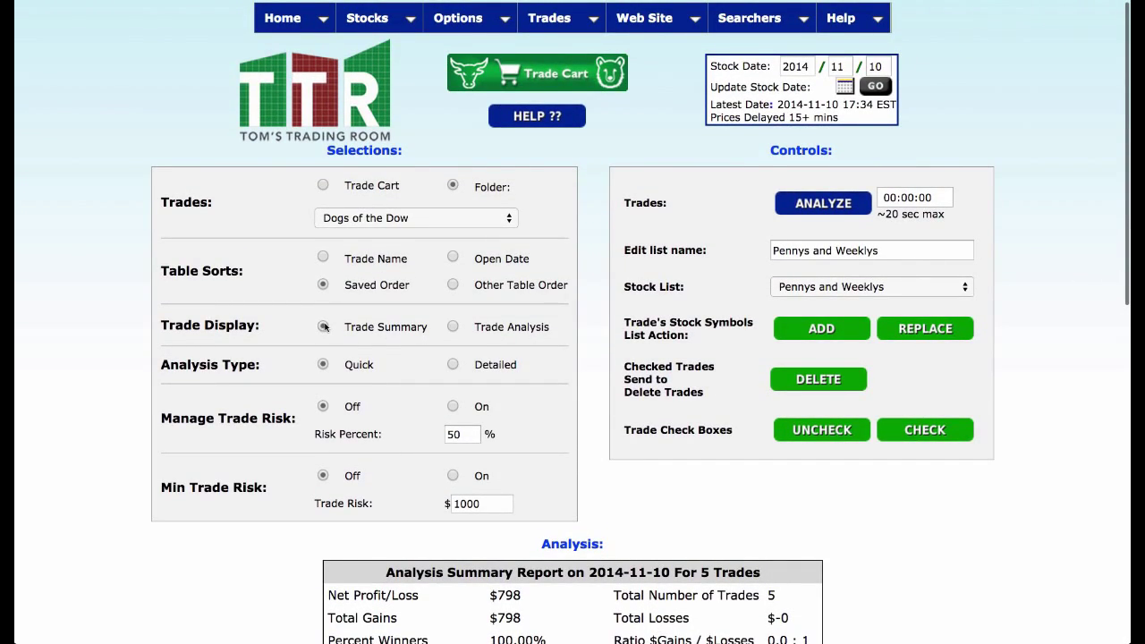
Step: Run the analysis in Trade Summary mode to list the five trades' strikes, types and expirations
left_click(828, 204)
scroll(665, 550, "down", 5)
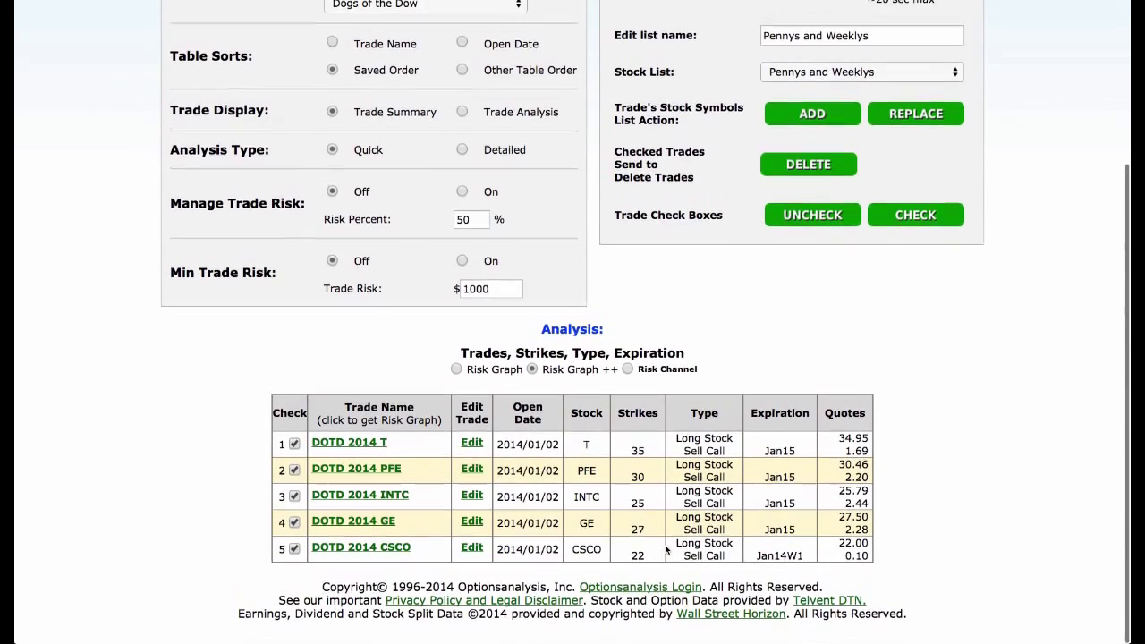
scroll(658, 426, "up", 1)
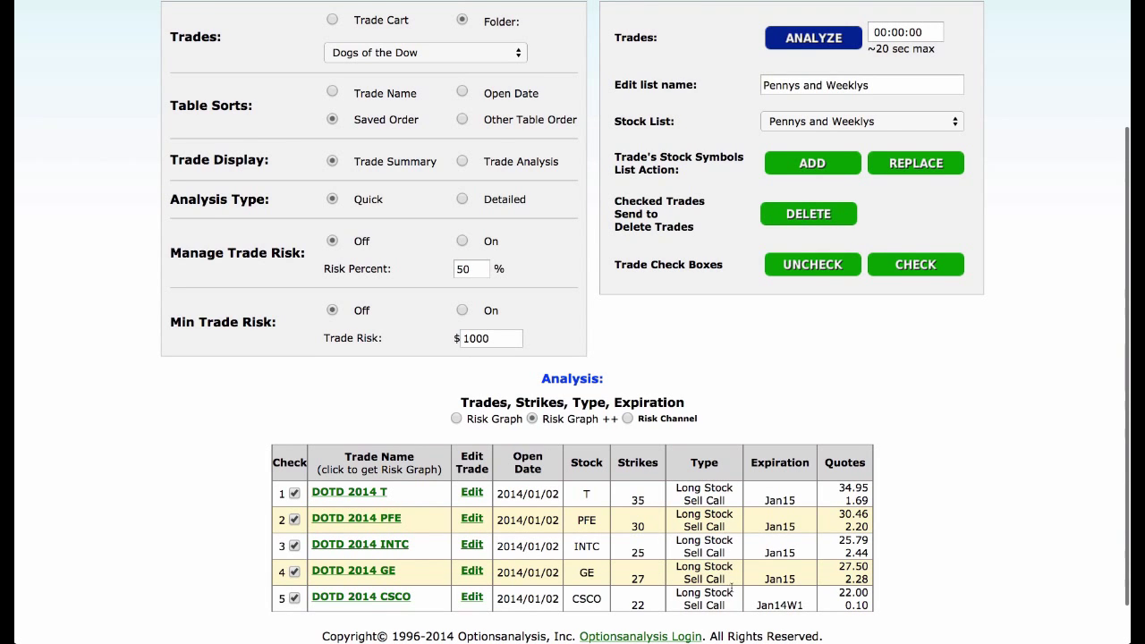
scroll(757, 369, "up", 2)
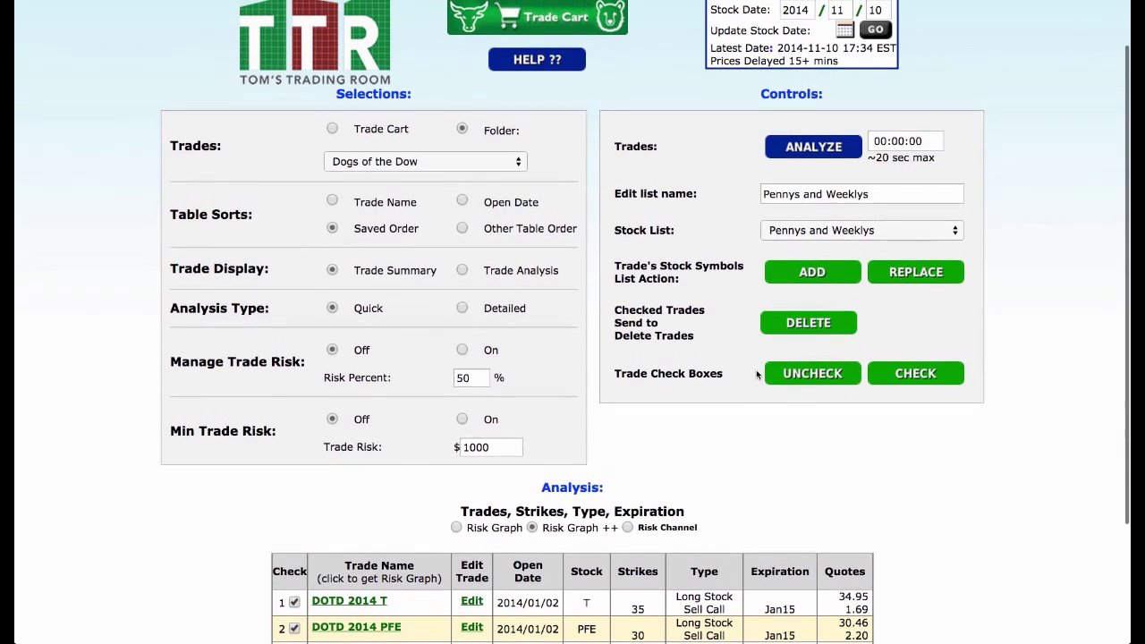
scroll(737, 456, "up", 1)
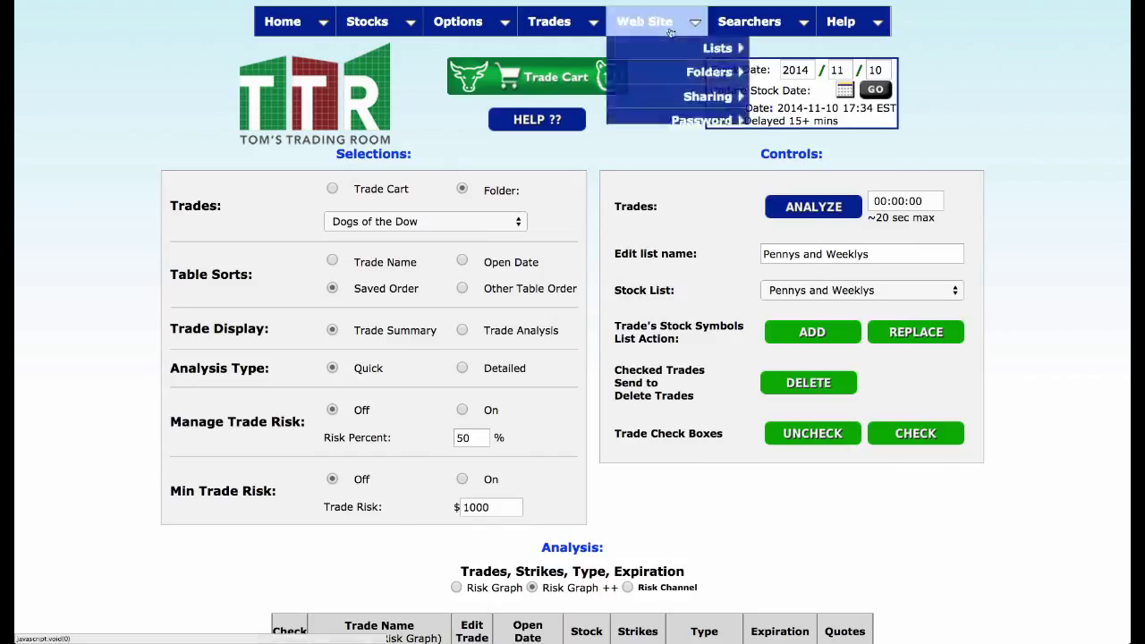
Step: Open the Saved Trades Profit/Loss report showing $797.00 total and $17.00 daily change
mouse_move(543, 26)
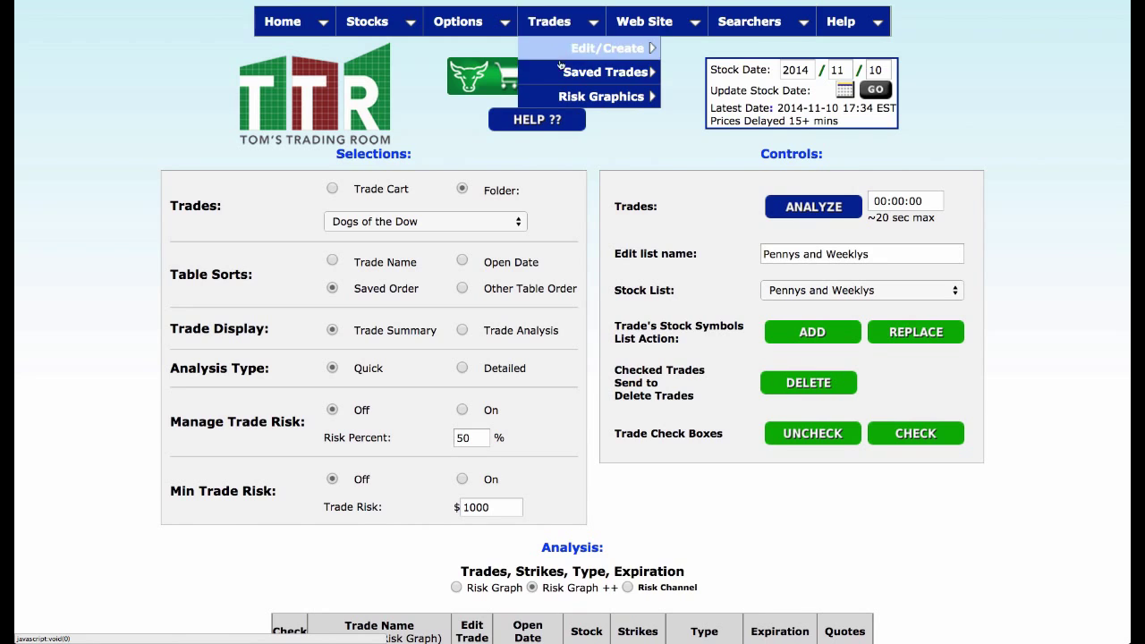
mouse_move(565, 71)
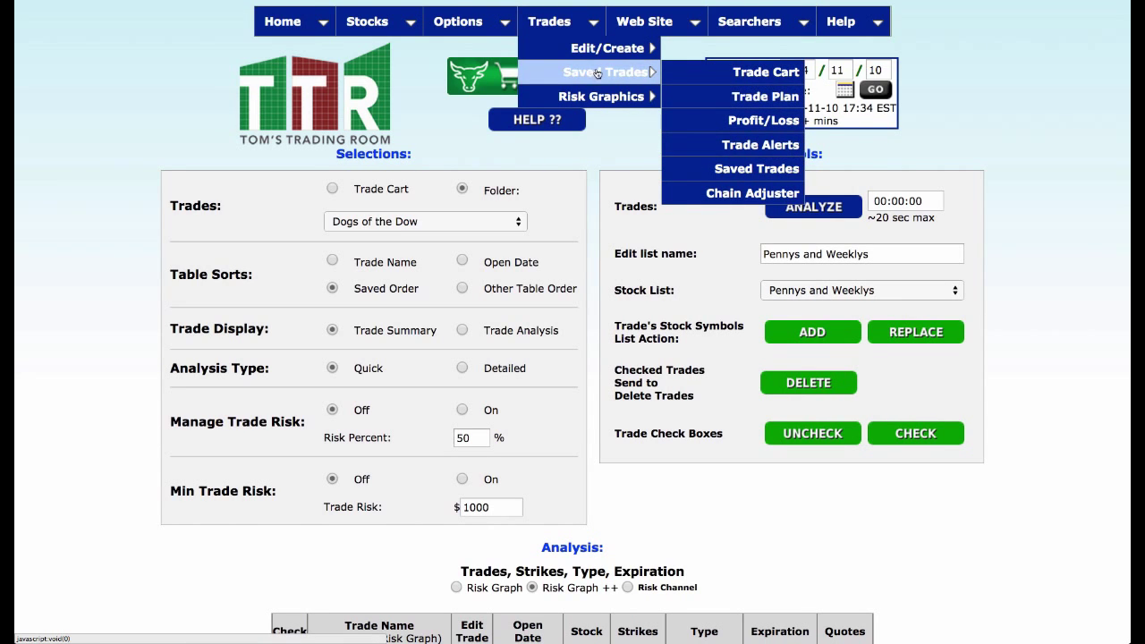
left_click(752, 130)
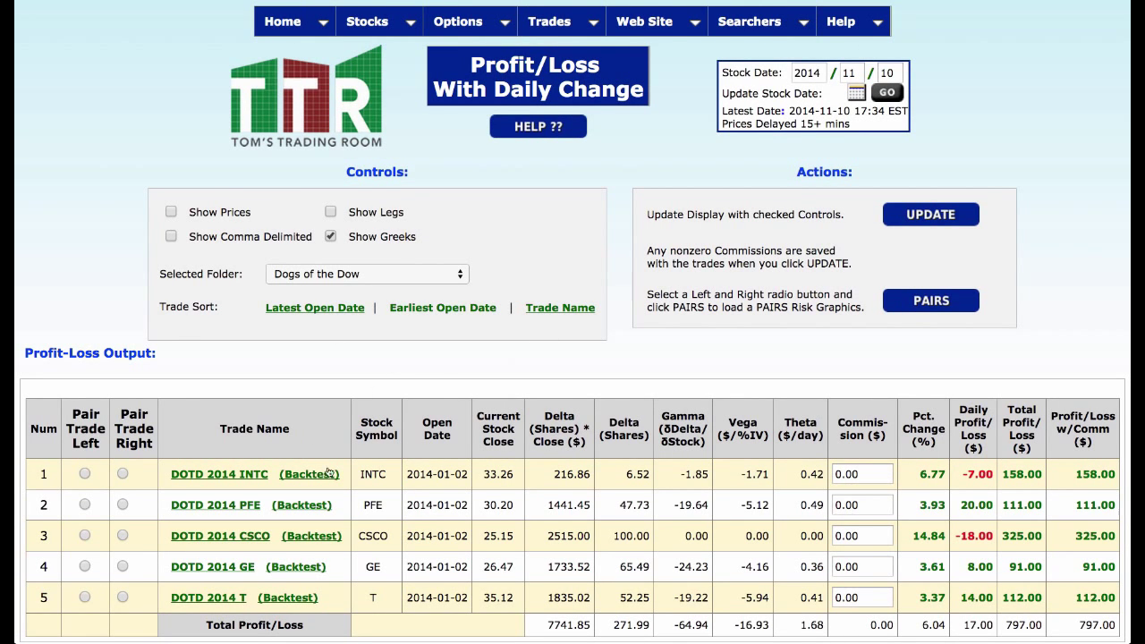
scroll(385, 522, "down", 2)
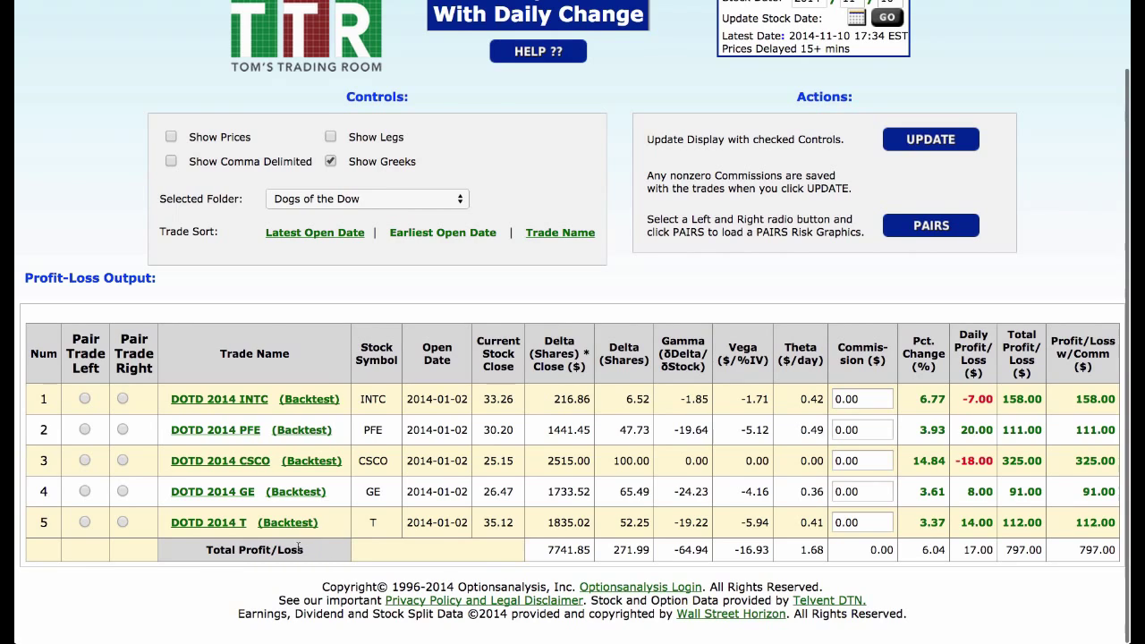
double_click(925, 550)
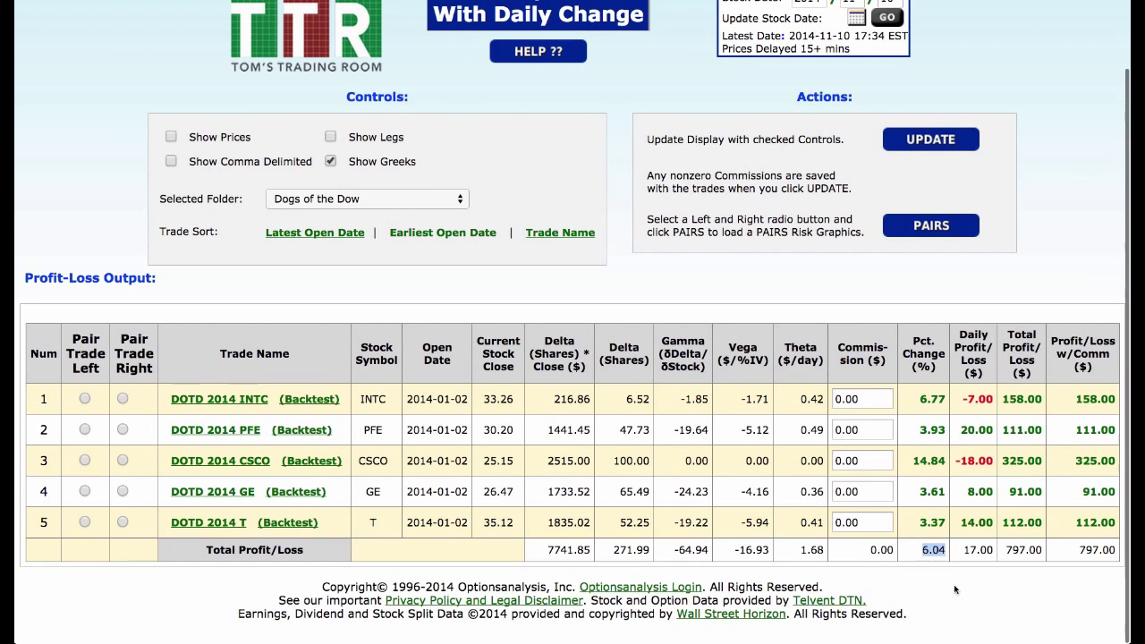